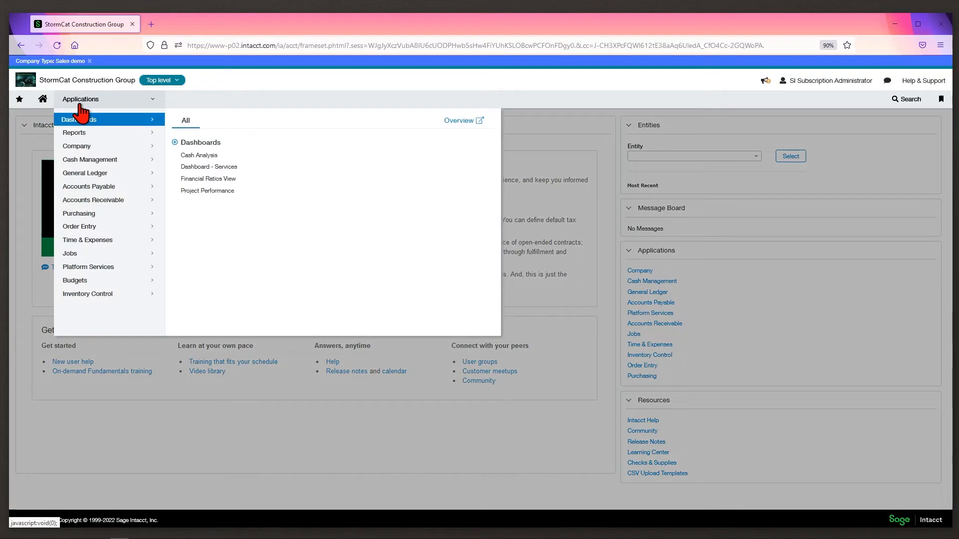
Open the Company configuration page from the Company setup options and put the company information into edit mode.
left_click(79, 150)
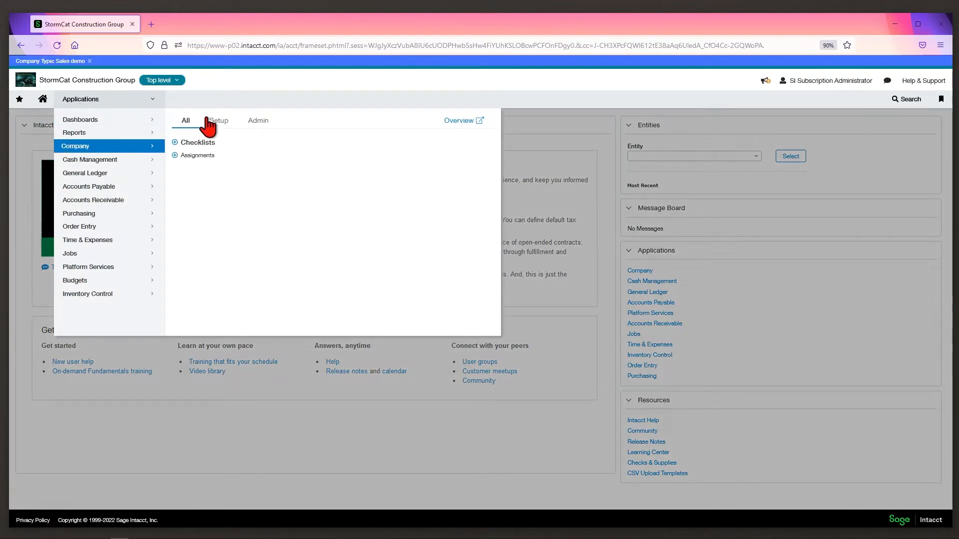
left_click(220, 125)
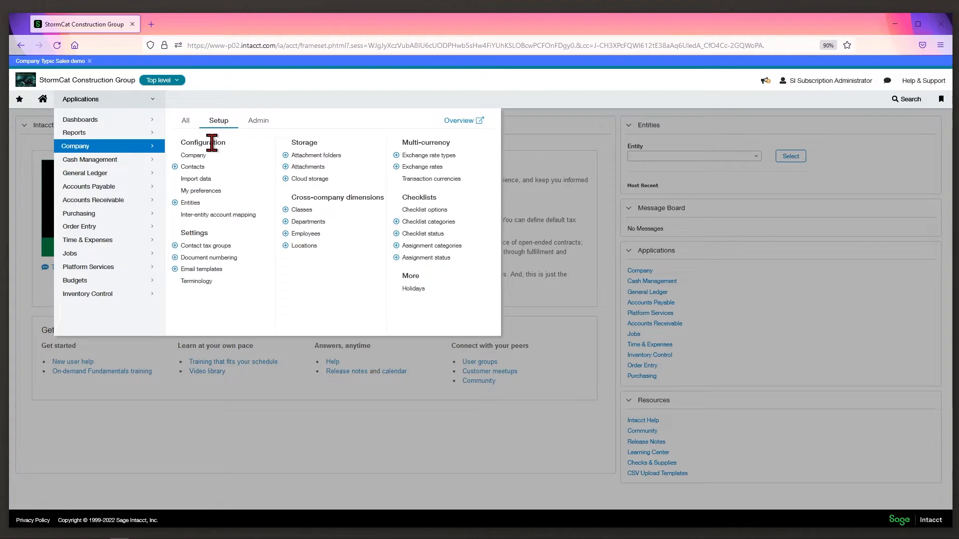
left_click(197, 157)
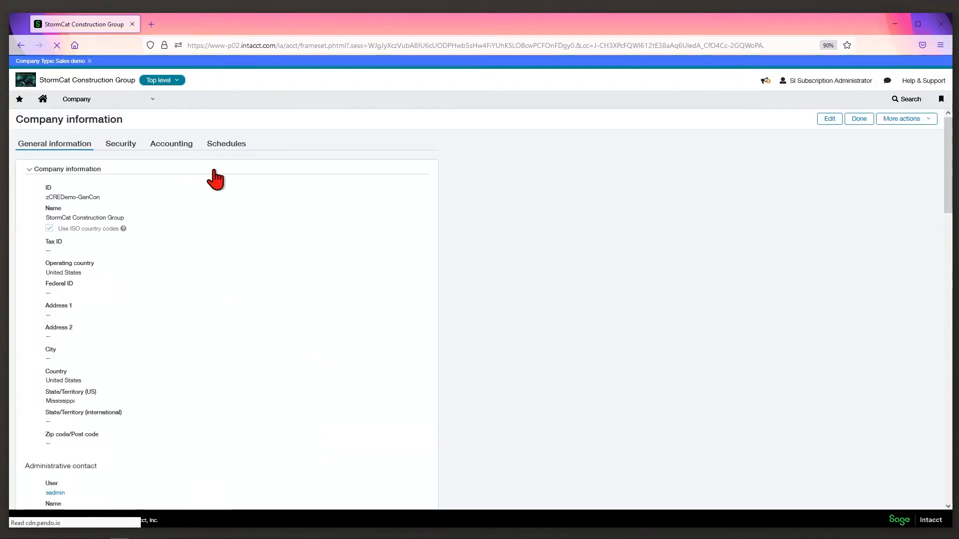
left_click(826, 120)
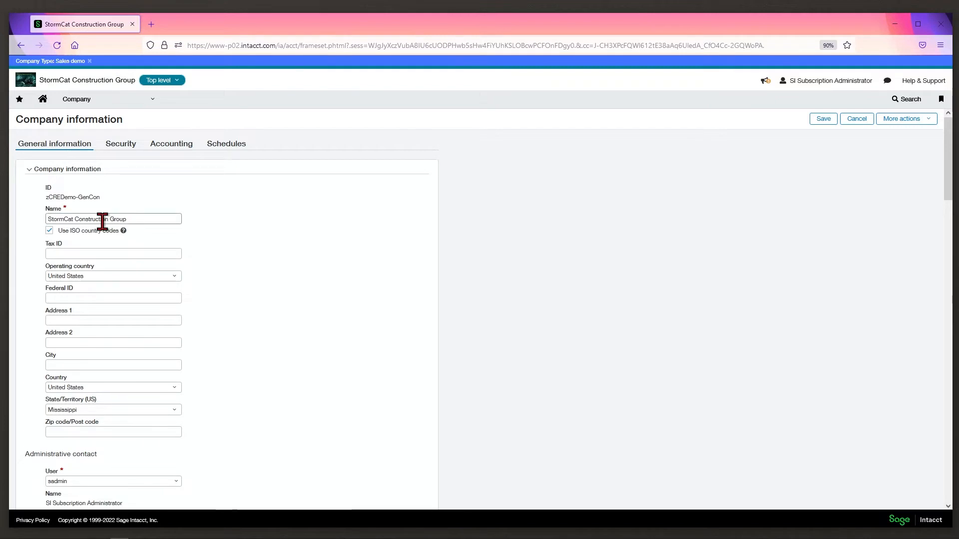
Review the general company details, checking the name, the operating country choices, and the Federal ID and zip code fields.
left_click_drag(135, 218, 46, 219)
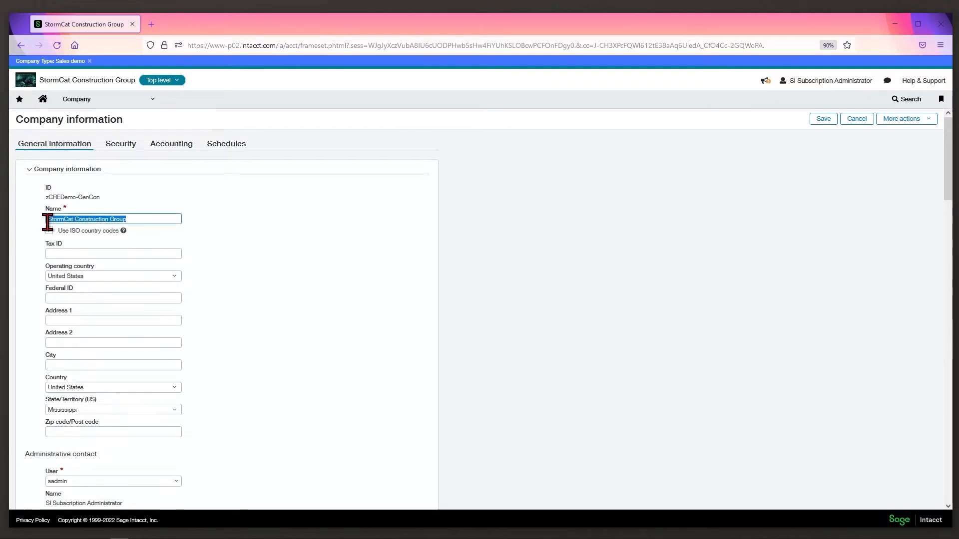
left_click(239, 239)
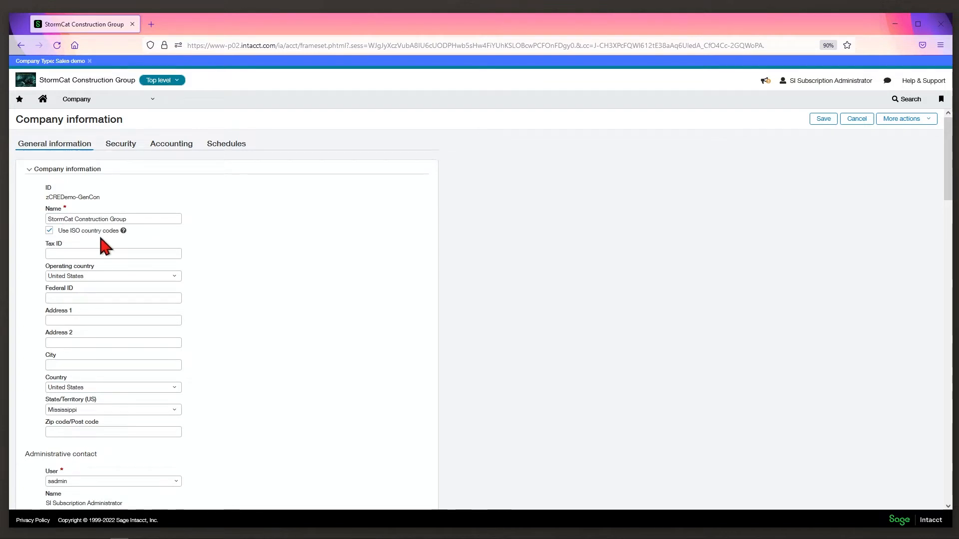
left_click(173, 279)
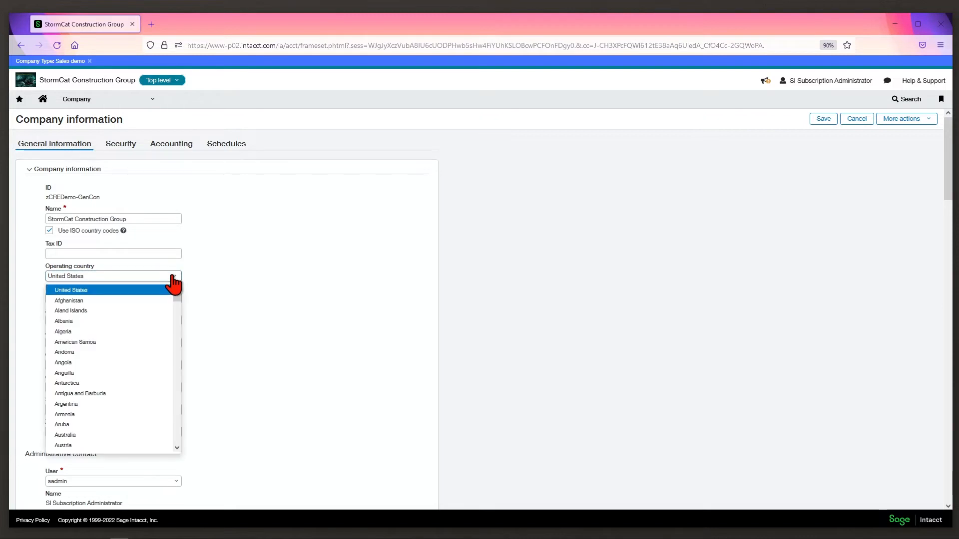
left_click(240, 256)
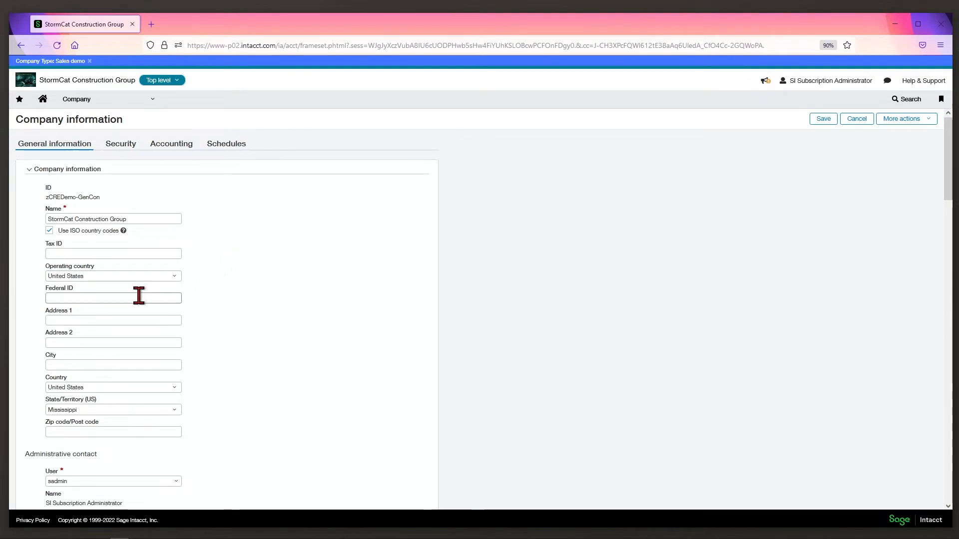
left_click(103, 300)
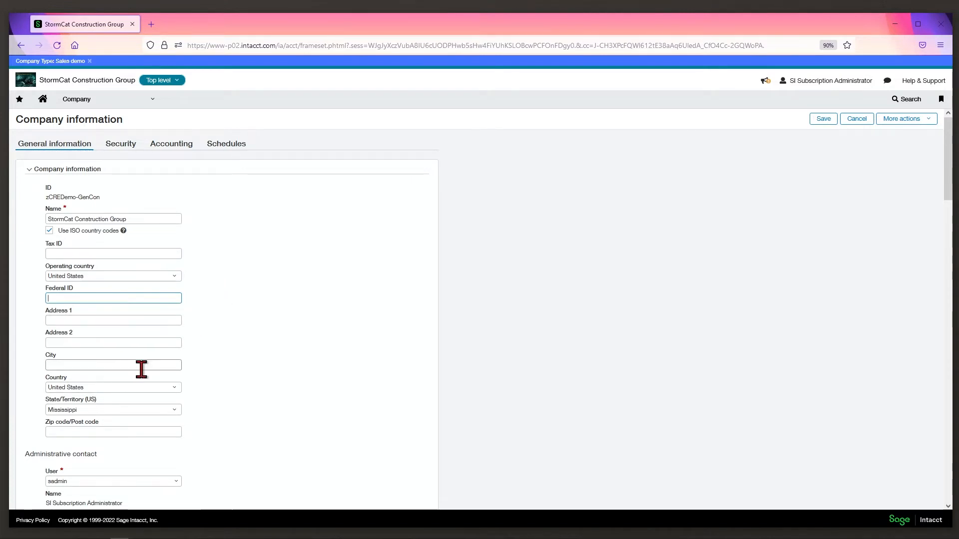
scroll(237, 351, "down", 1)
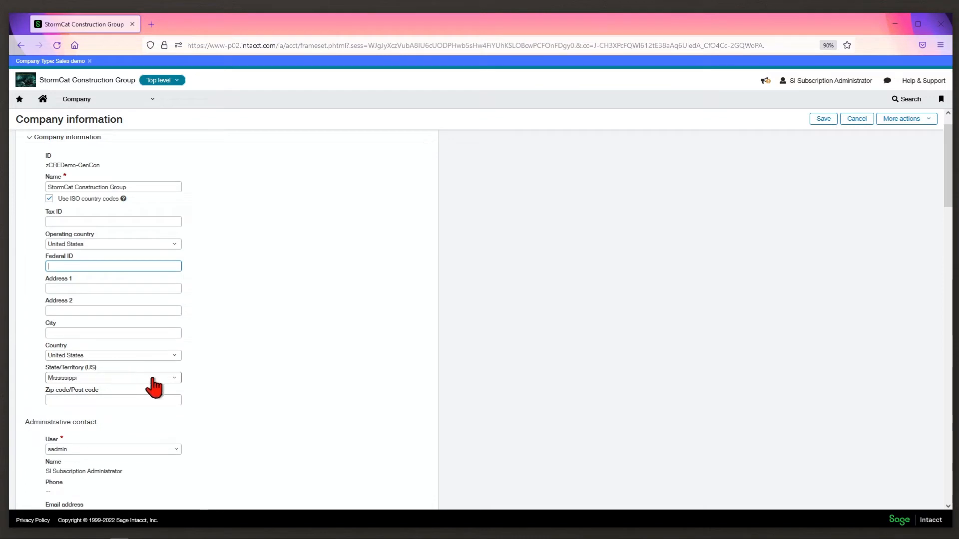
left_click(98, 400)
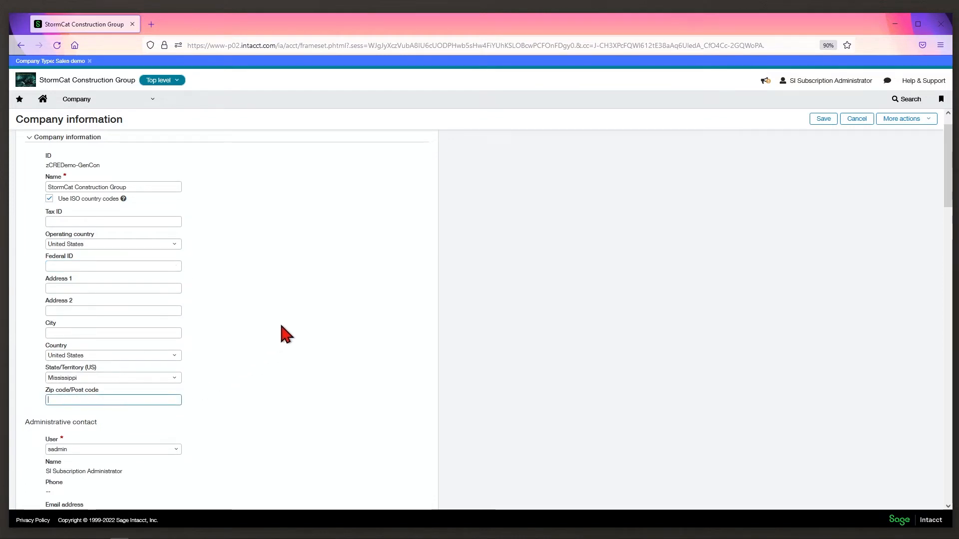
Examine the company address, administrative contact and legal address sections of the company information.
scroll(282, 327, "down", 2)
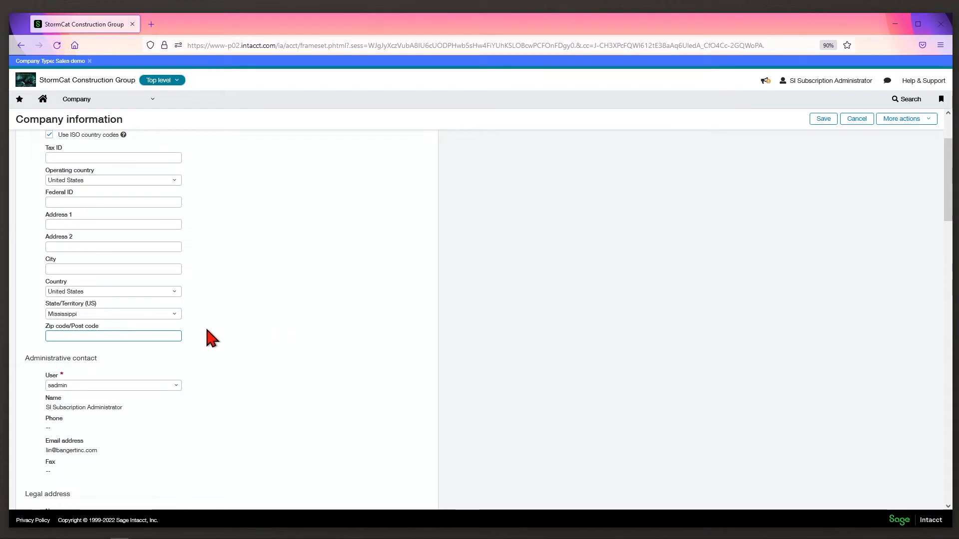
scroll(279, 283, "up", 1)
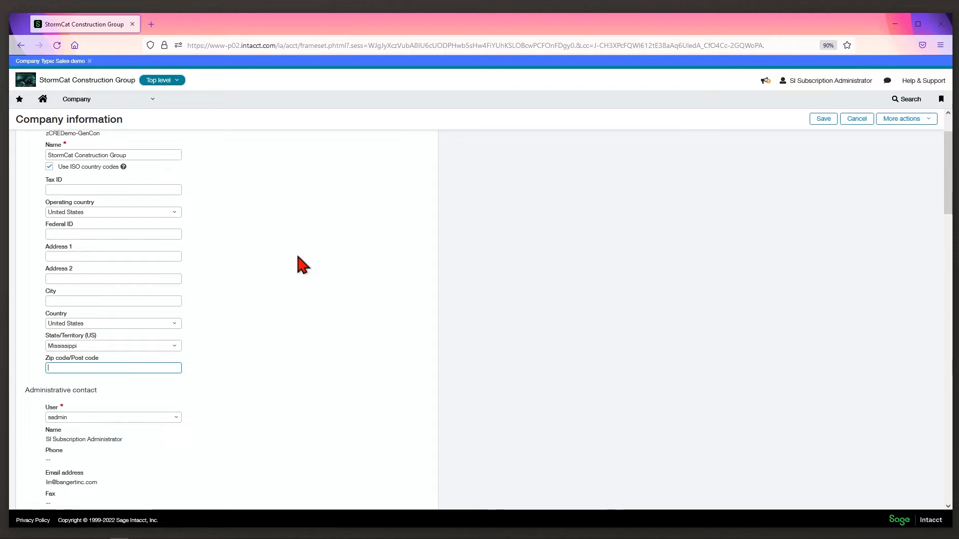
scroll(298, 256, "down", 4)
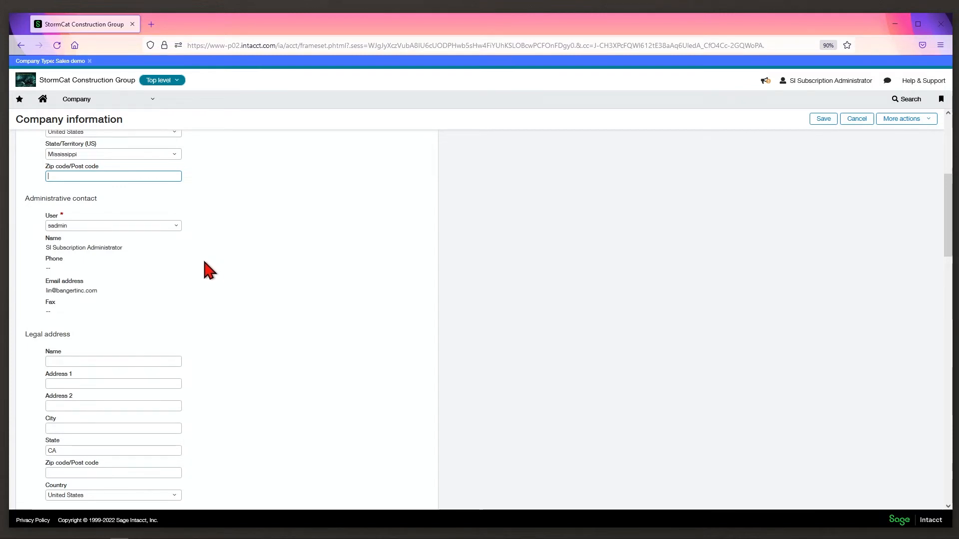
scroll(196, 253, "down", 3)
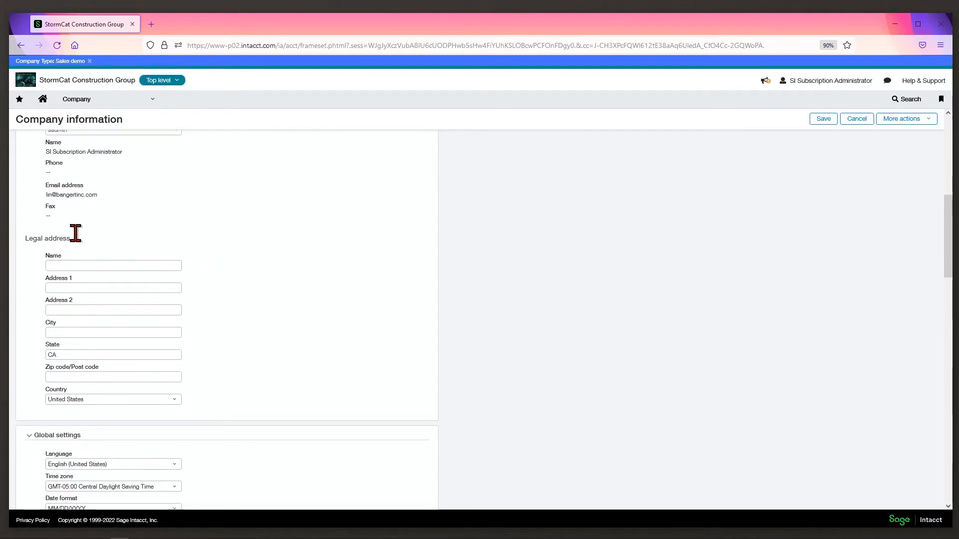
scroll(225, 320, "up", 8)
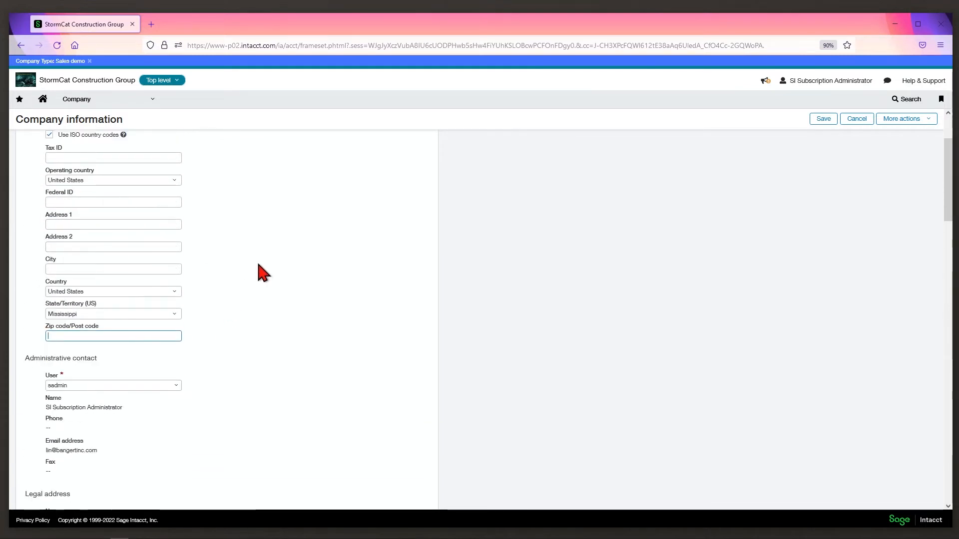
scroll(254, 263, "up", 2)
scroll(255, 263, "down", 8)
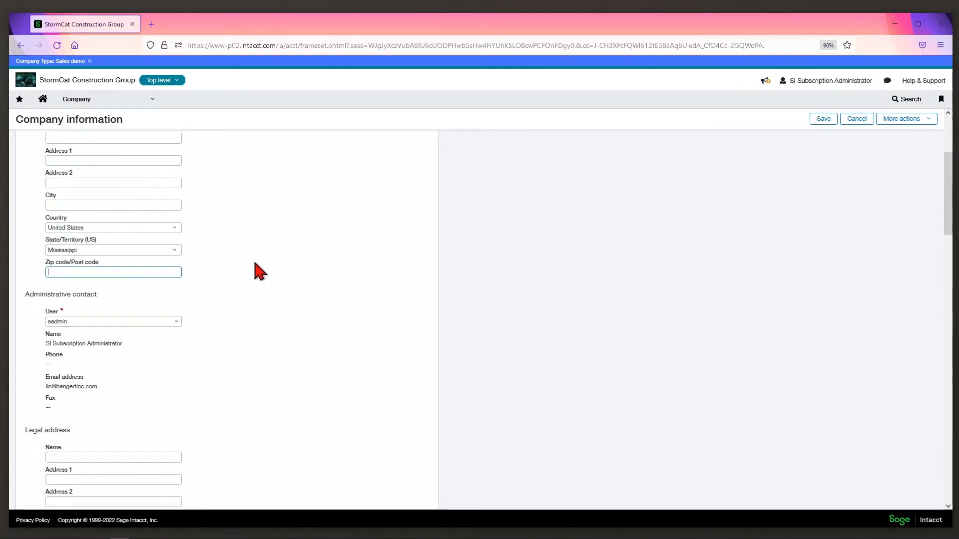
scroll(255, 264, "down", 3)
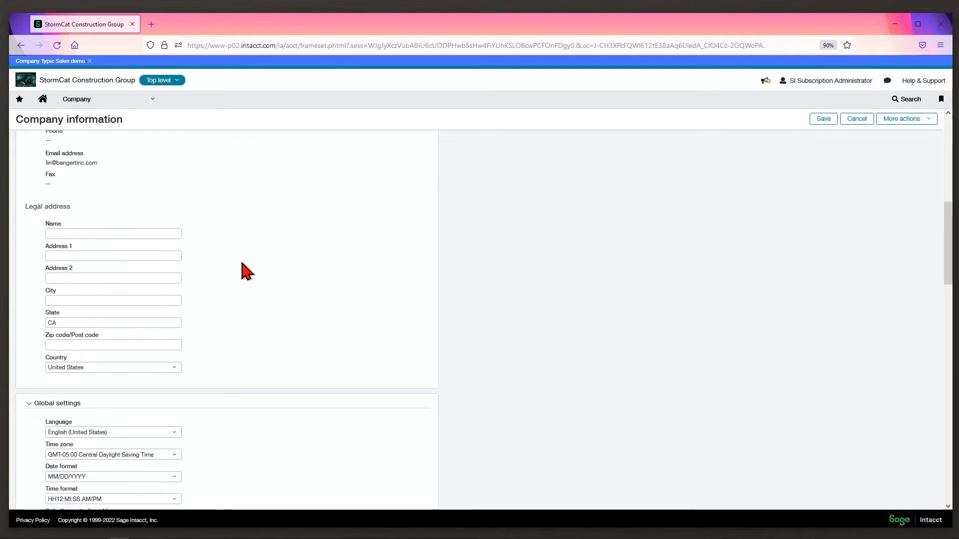
View the available language and time zone options in the global settings.
scroll(242, 263, "down", 6)
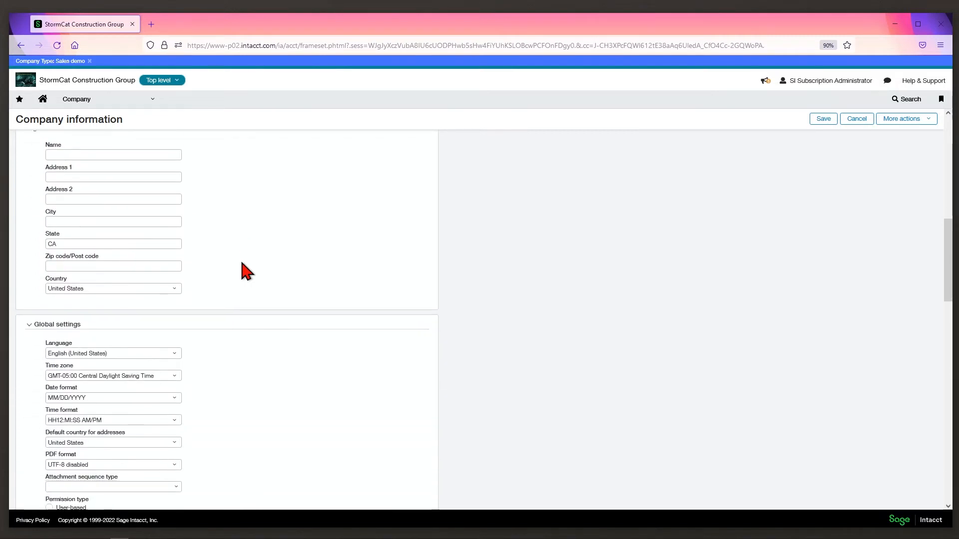
scroll(232, 272, "down", 1)
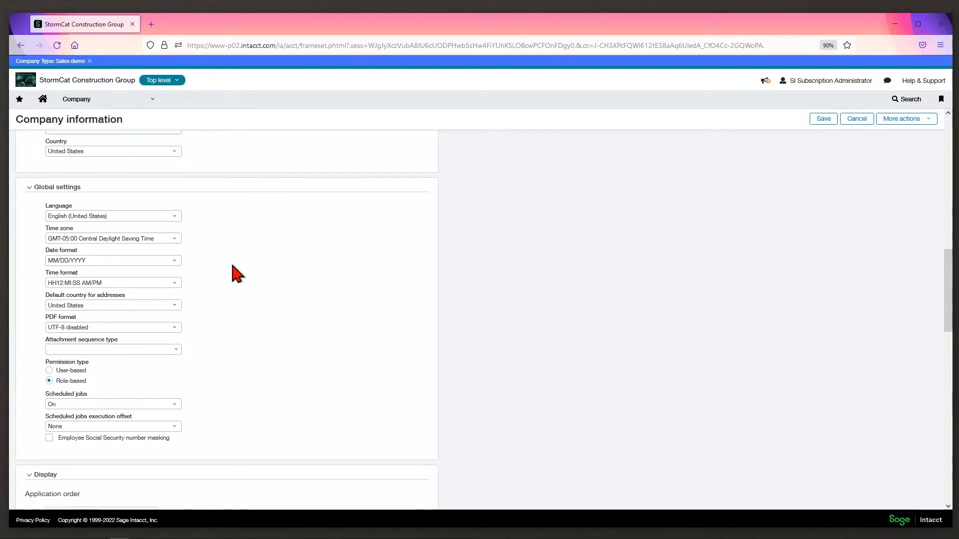
left_click(175, 211)
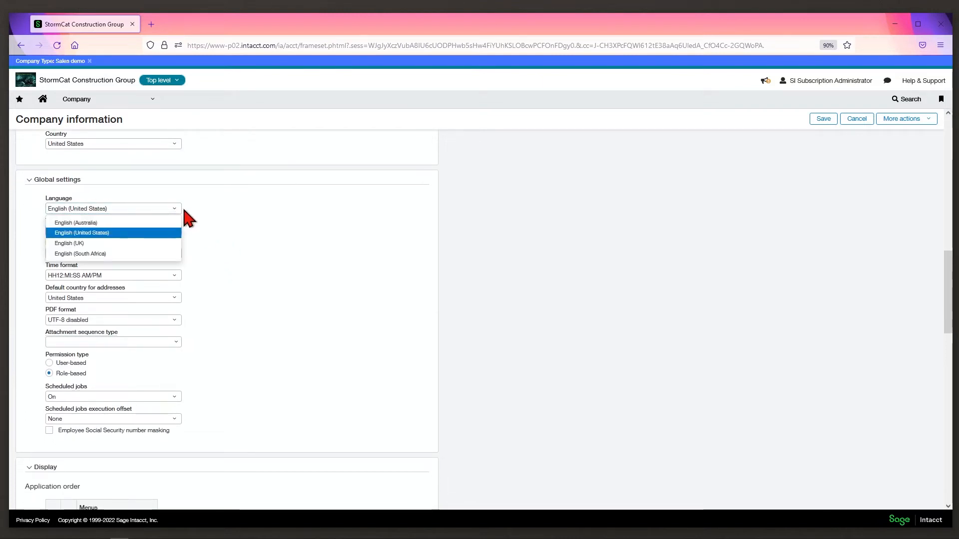
left_click(248, 211)
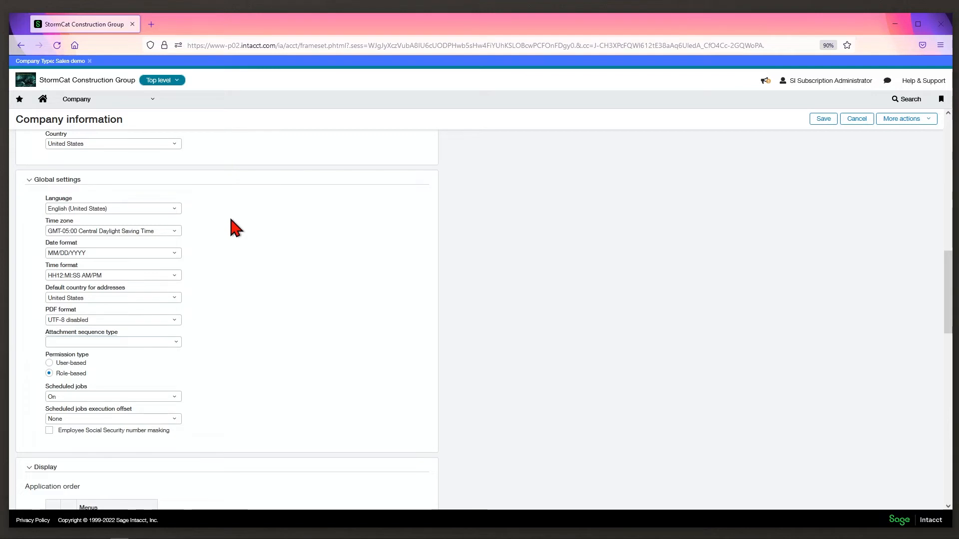
left_click(175, 233)
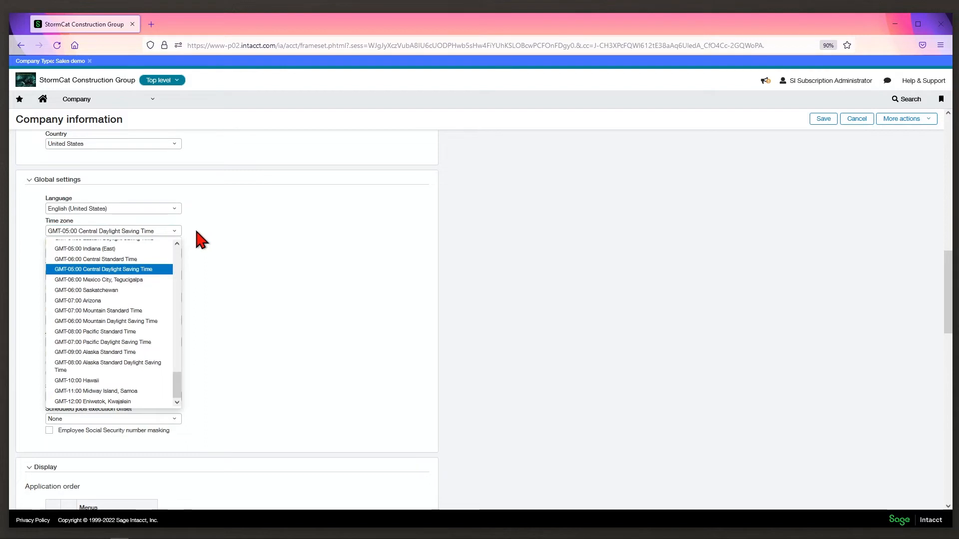
left_click(188, 232)
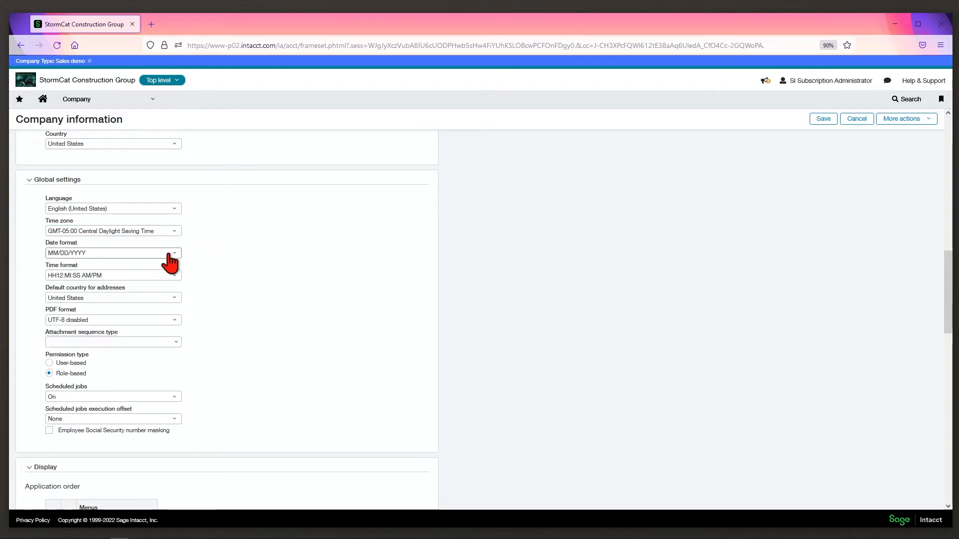
Look through the full list of date format options in the global settings.
left_click(174, 253)
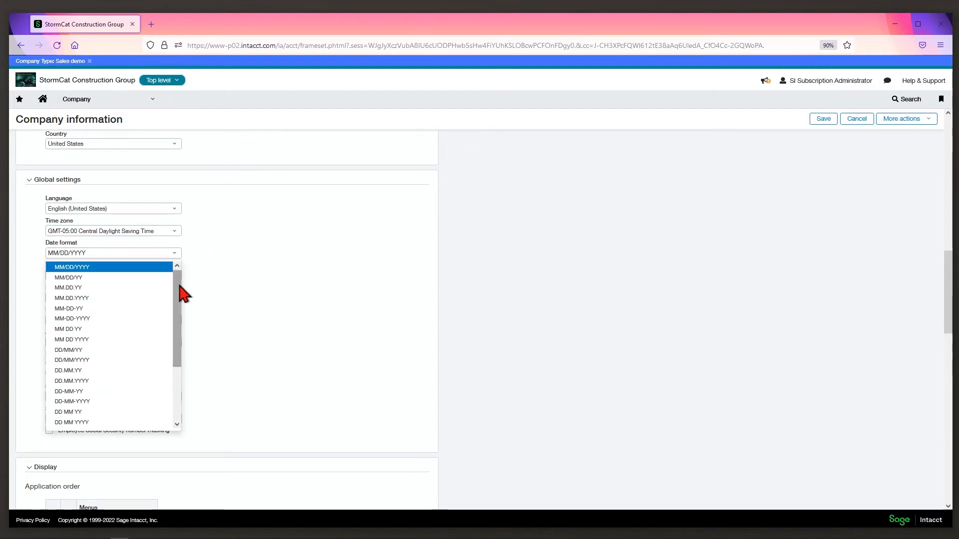
scroll(180, 300, "down", 3)
scroll(183, 349, "up", 3)
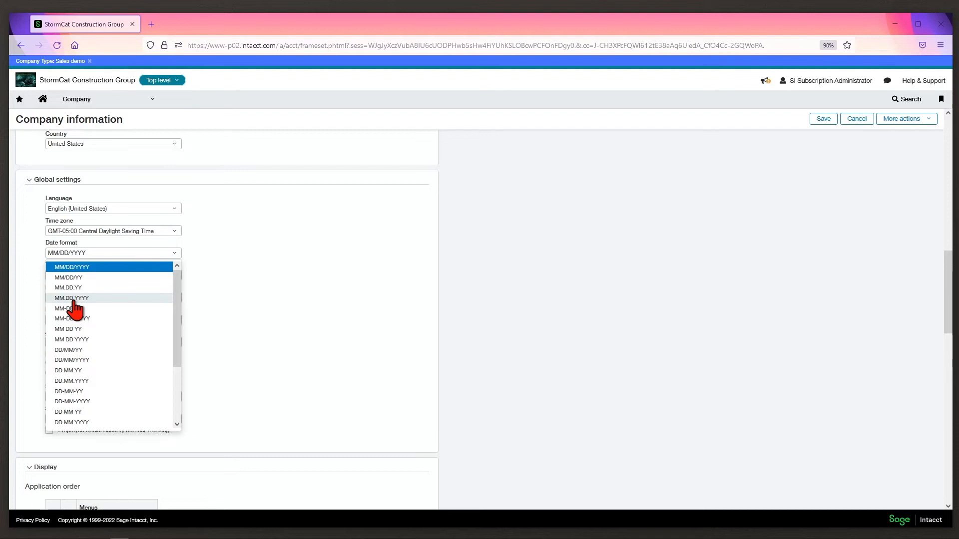
left_click(232, 278)
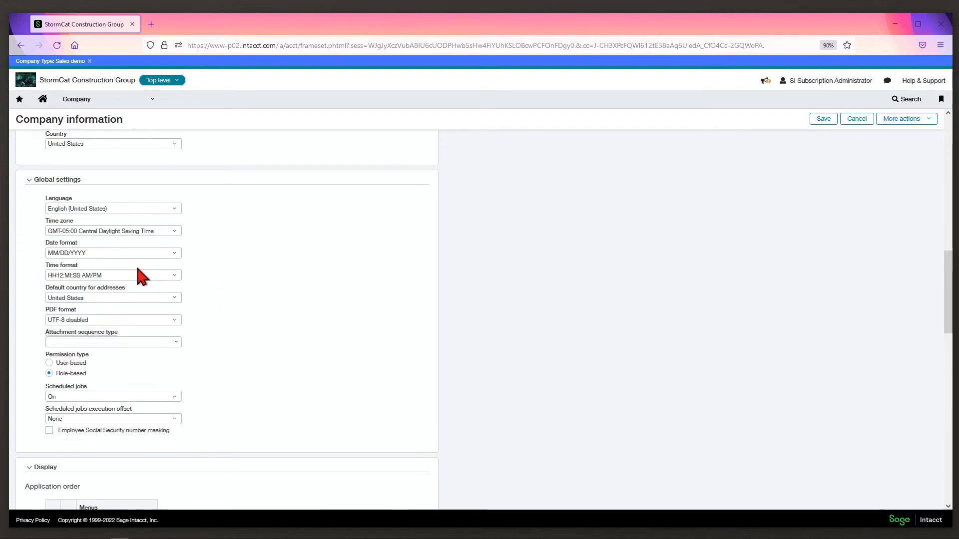
View the options for the time format and the default country for addresses.
left_click(175, 275)
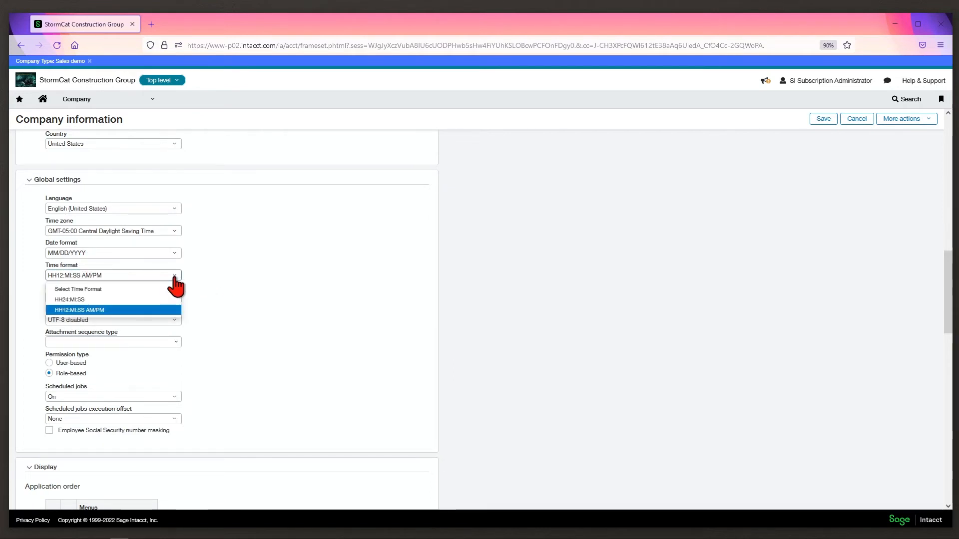
left_click(230, 273)
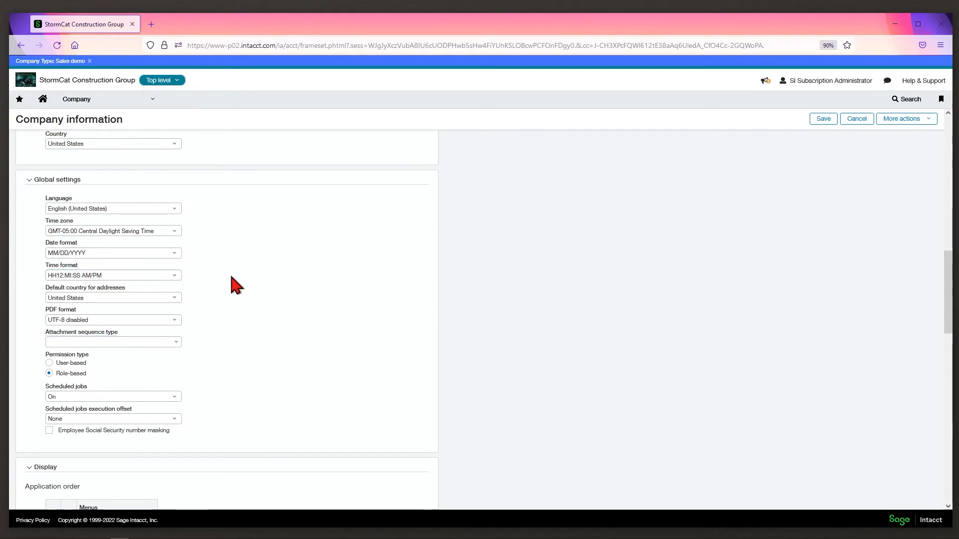
left_click(172, 299)
left_click(263, 282)
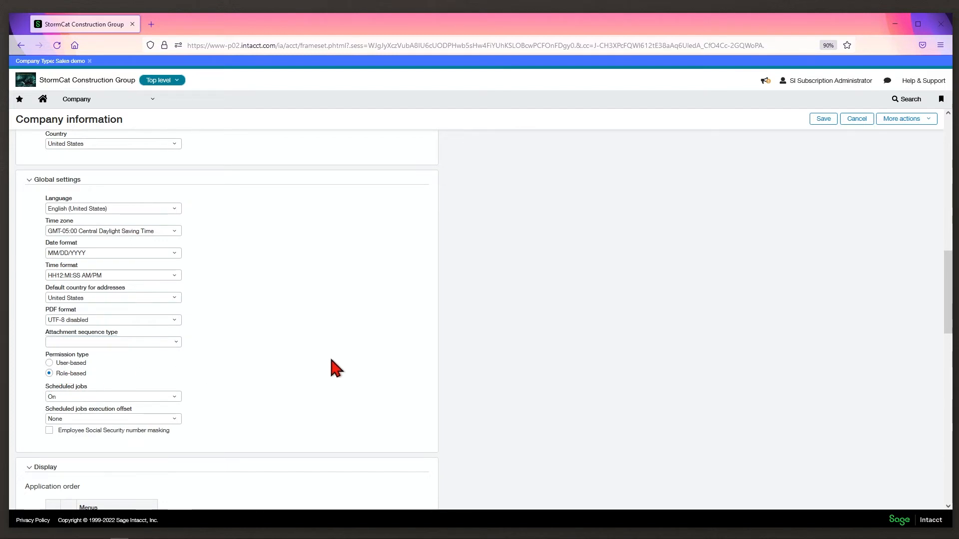
Review the application order in the Display section and compare it with the order of the applications menu.
scroll(287, 370, "down", 1)
scroll(287, 370, "down", 1)
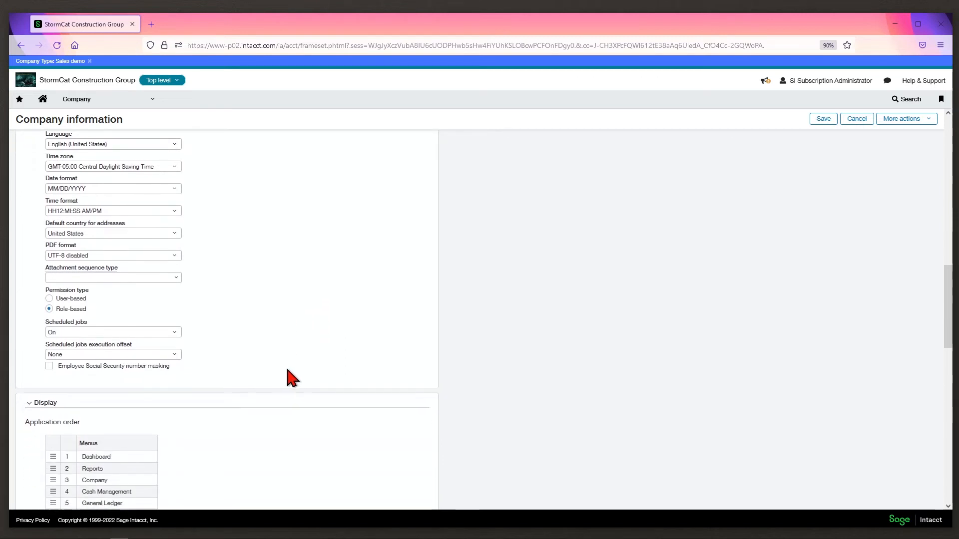
scroll(287, 370, "down", 3)
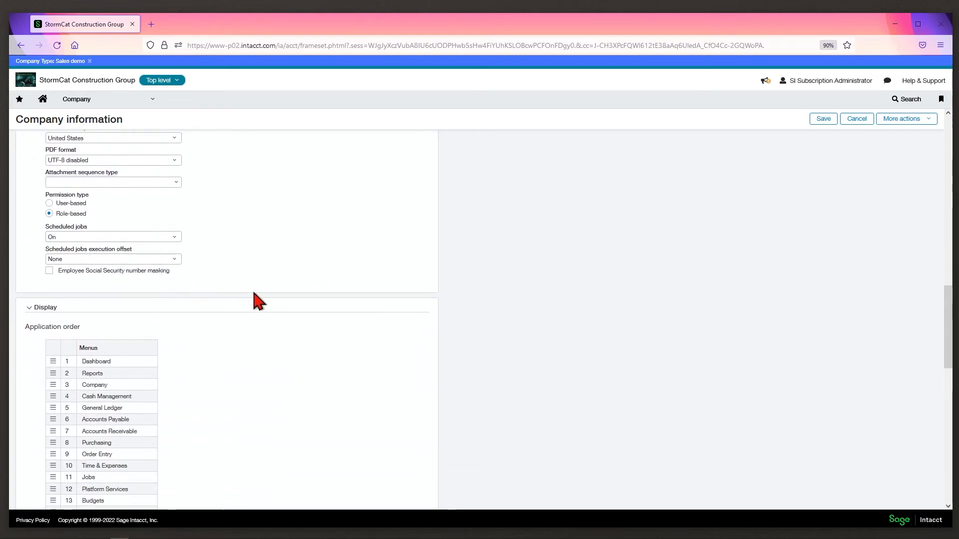
scroll(257, 300, "down", 4)
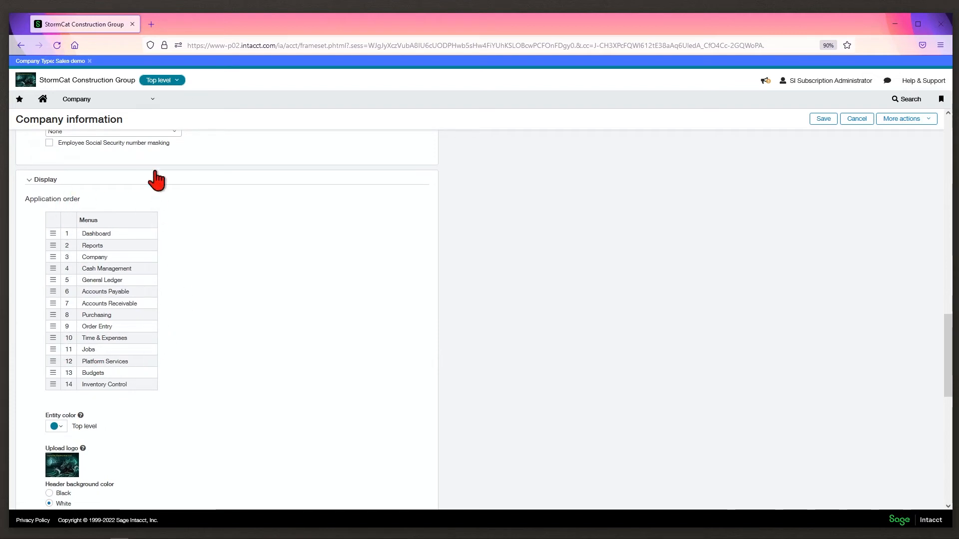
left_click(147, 105)
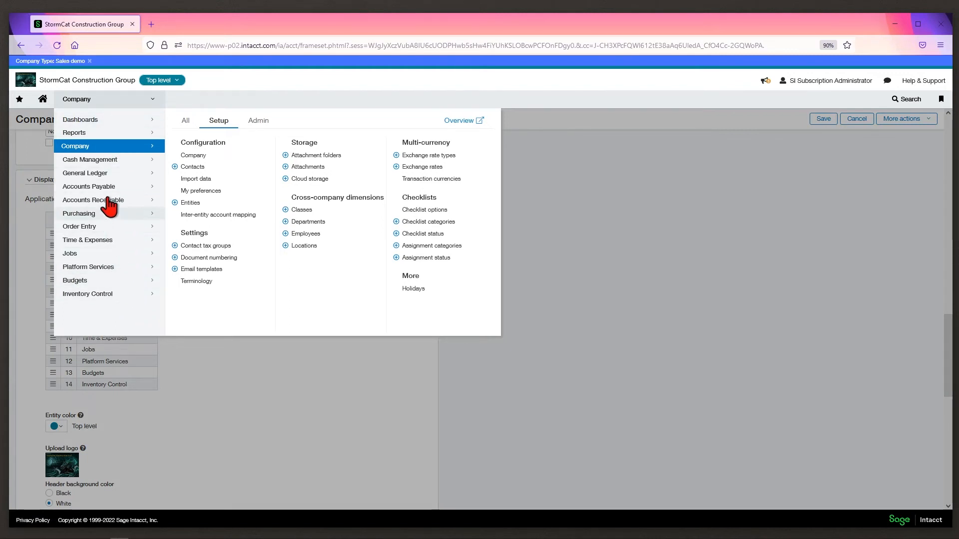
left_click(281, 406)
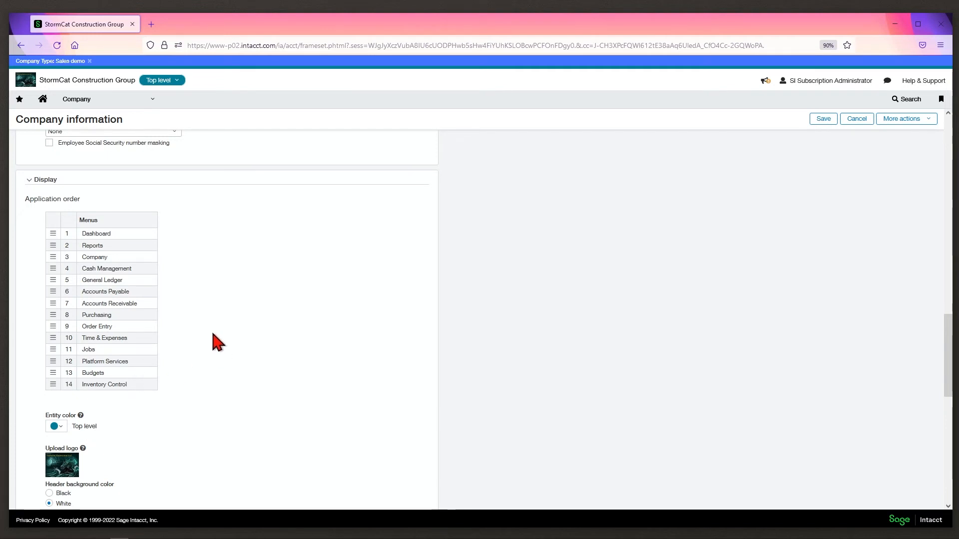
Review the entity color setting in the Display section and compare it with the colors in the entity list.
scroll(225, 337, "down", 2)
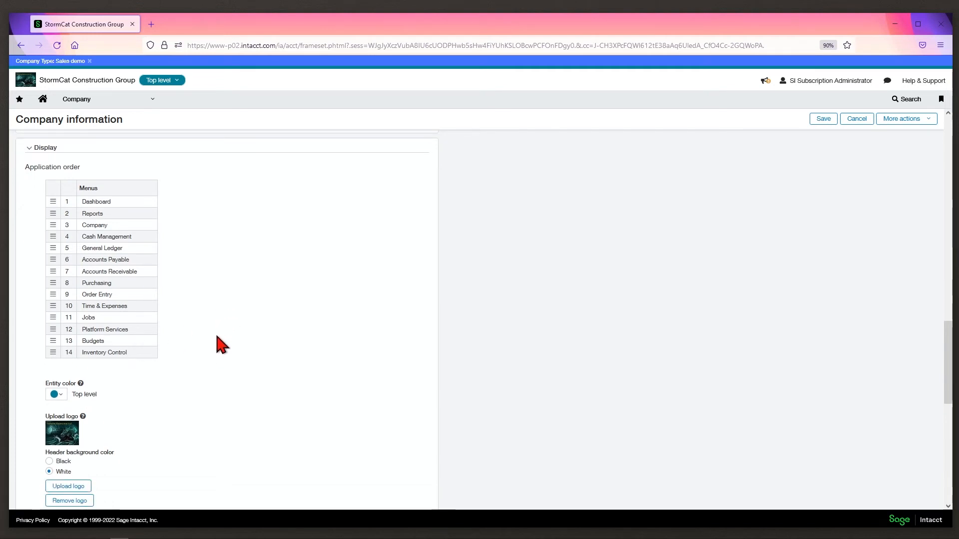
scroll(217, 344, "down", 6)
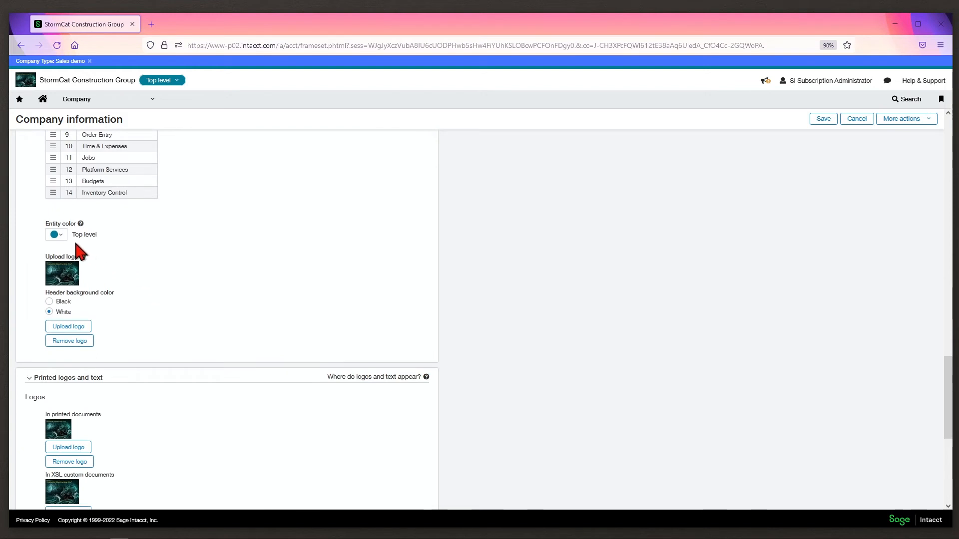
left_click(175, 81)
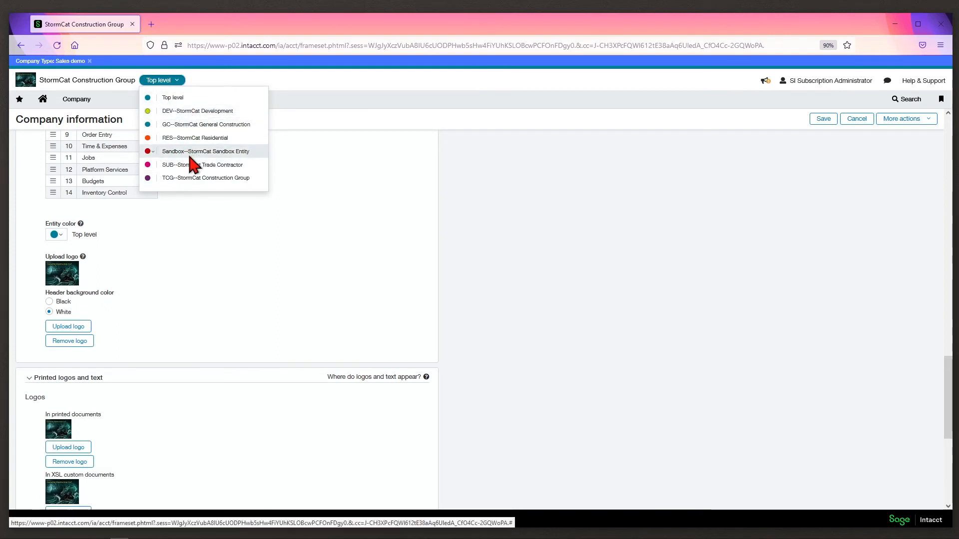
left_click(208, 241)
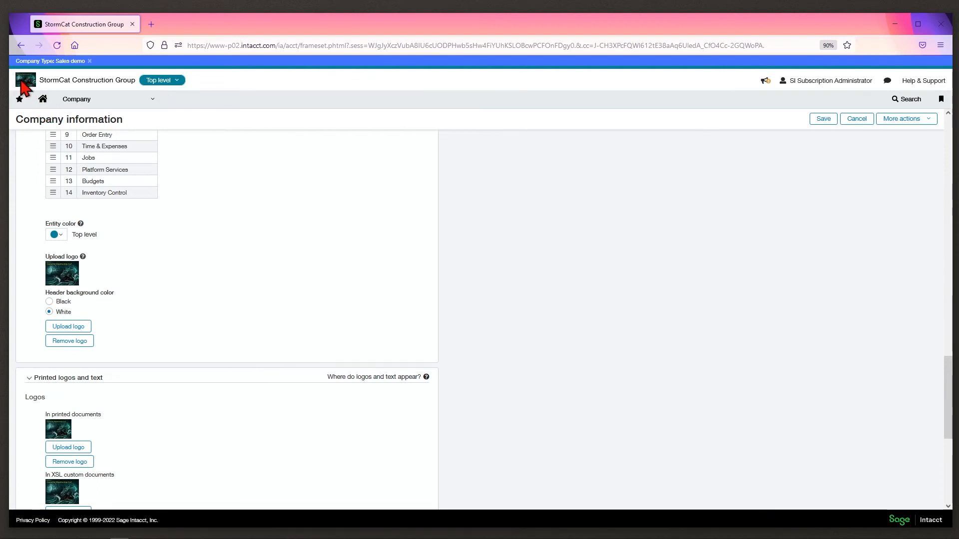
Read the help on co-branding logos and view the upload dialog for the company logo without choosing an image.
left_click(83, 257)
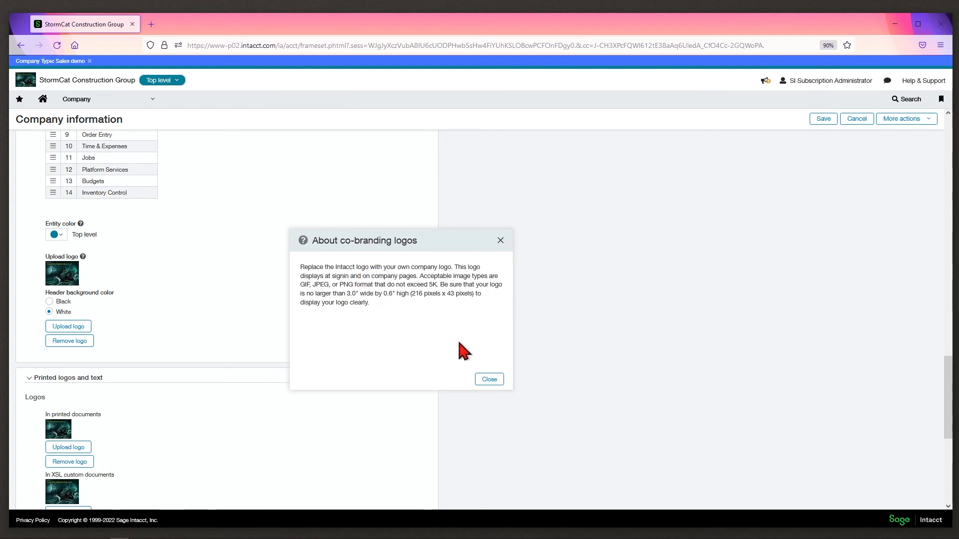
left_click(485, 380)
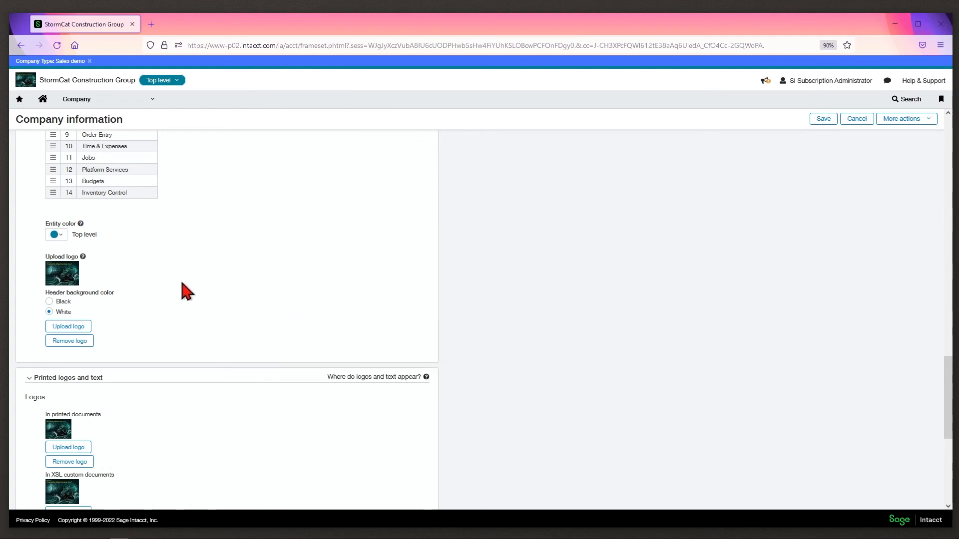
left_click(75, 327)
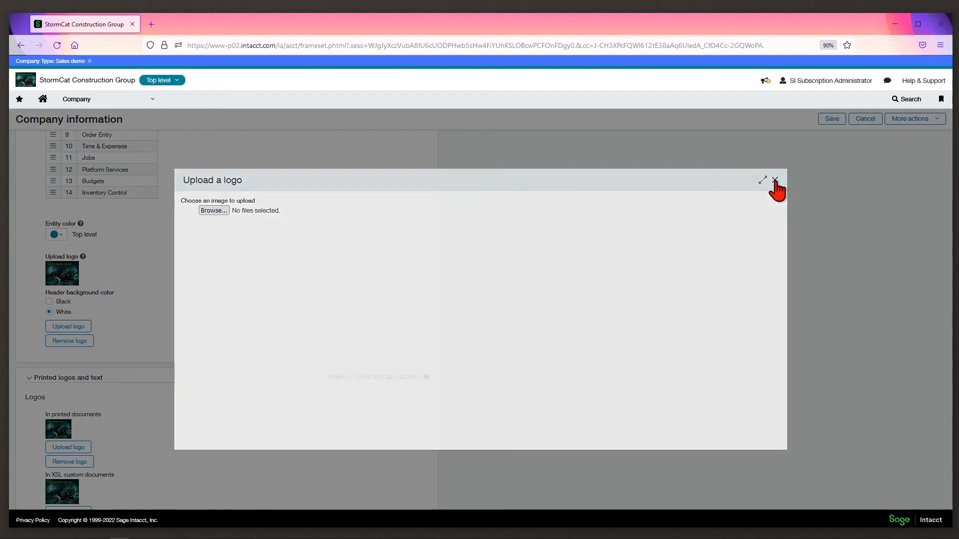
left_click(774, 181)
Review the Printed logos and text section and read its help on where logos and text appear.
scroll(274, 289, "down", 3)
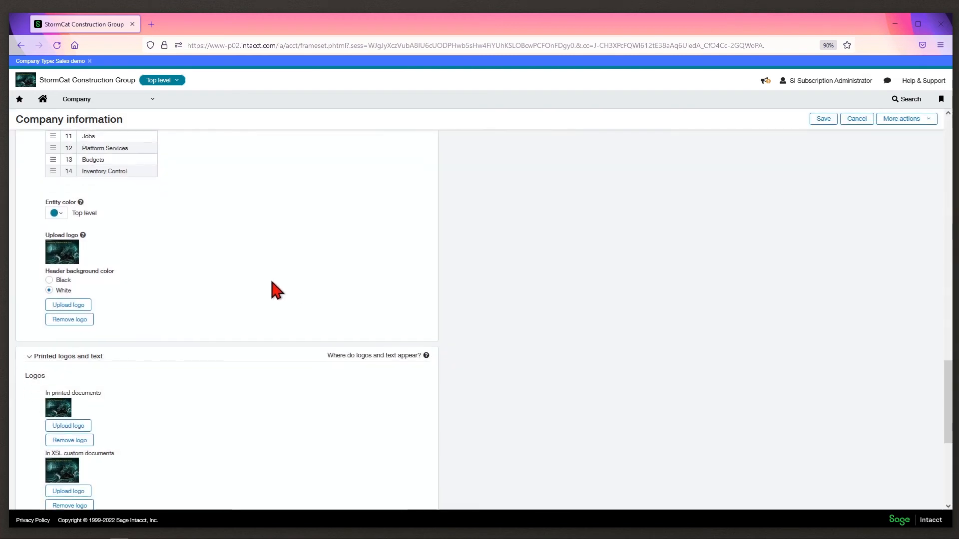
scroll(271, 288, "down", 3)
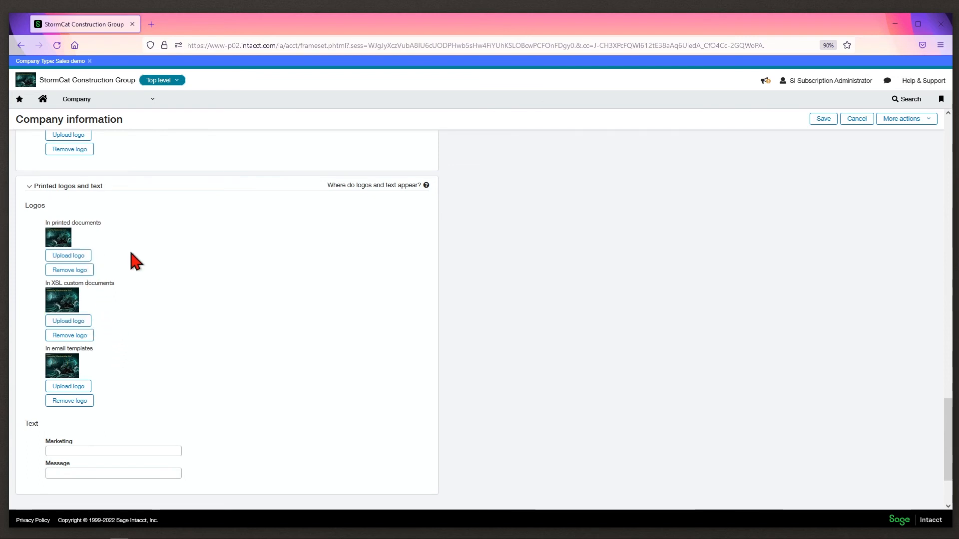
left_click(426, 186)
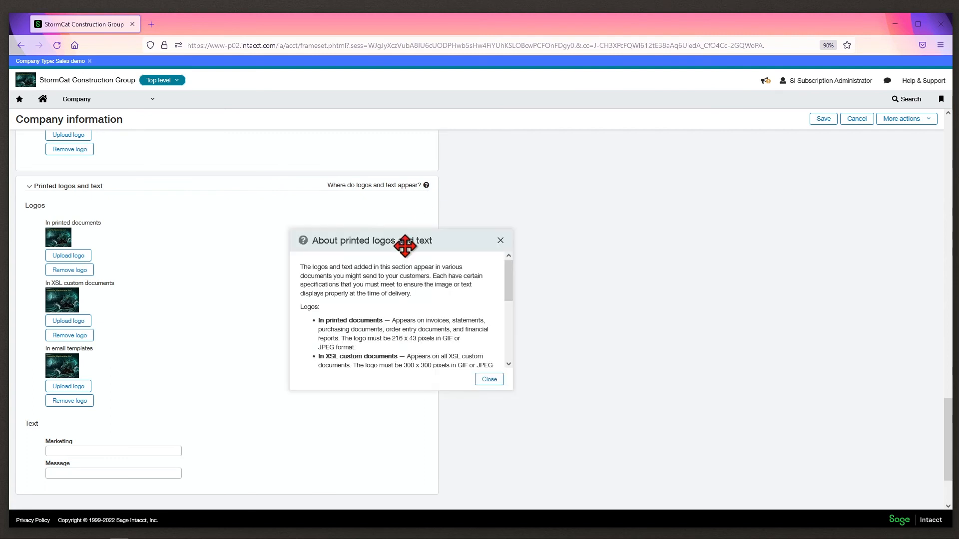
scroll(396, 288, "down", 2)
scroll(396, 290, "down", 2)
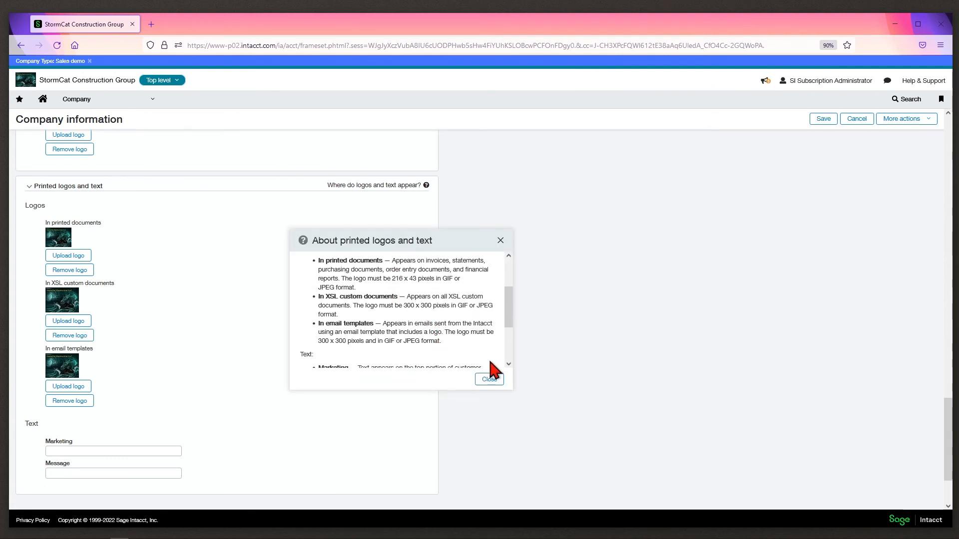
left_click(490, 381)
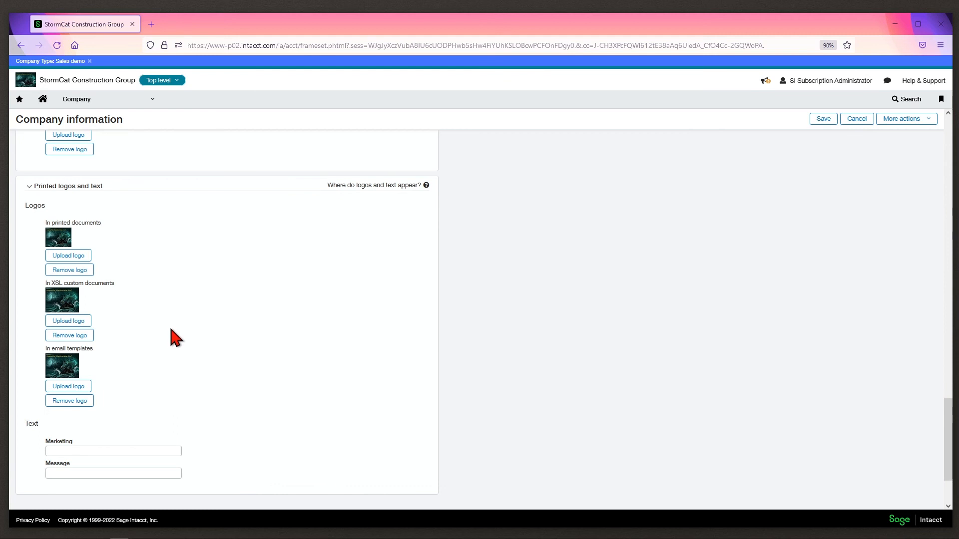
Check the printed logo specifications in the help again and view the Marketing and Message text fields.
scroll(171, 330, "up", 2)
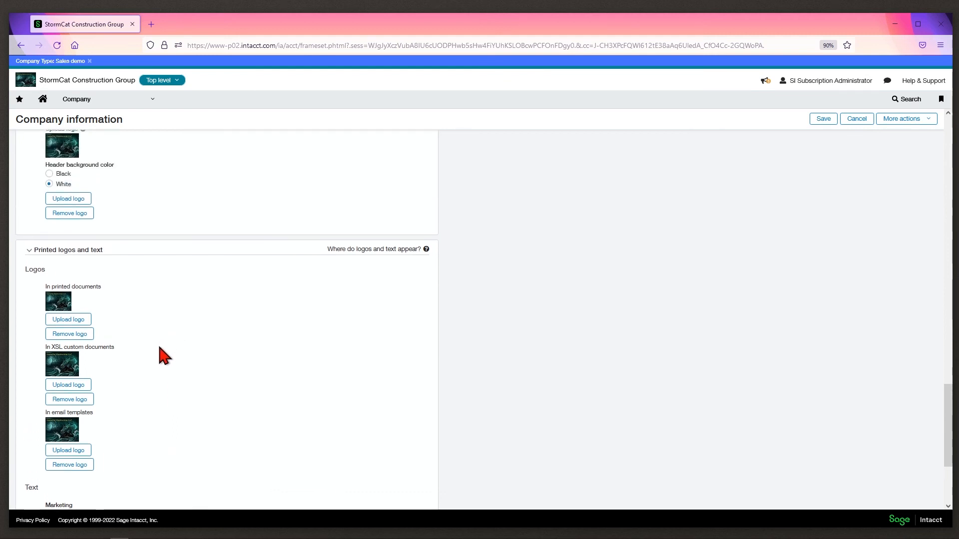
left_click(426, 250)
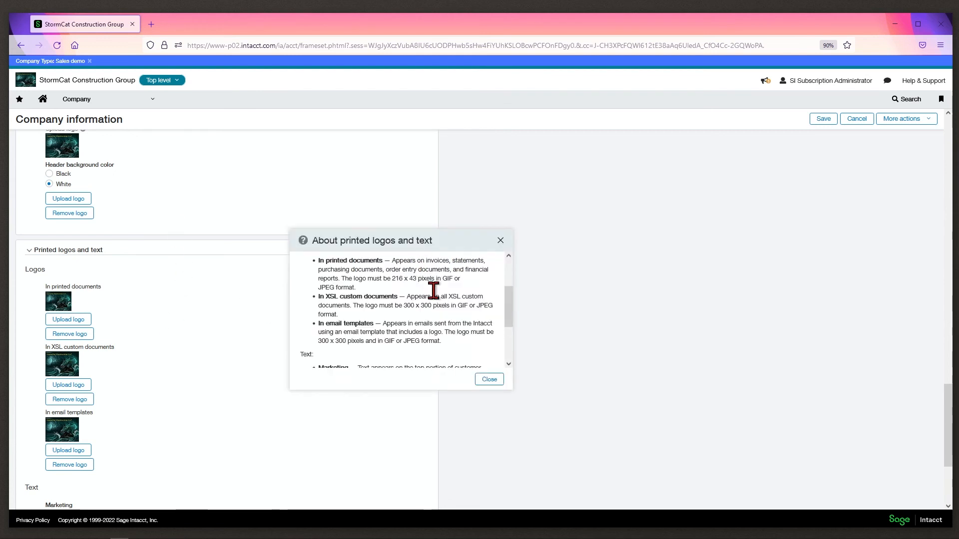
left_click(489, 379)
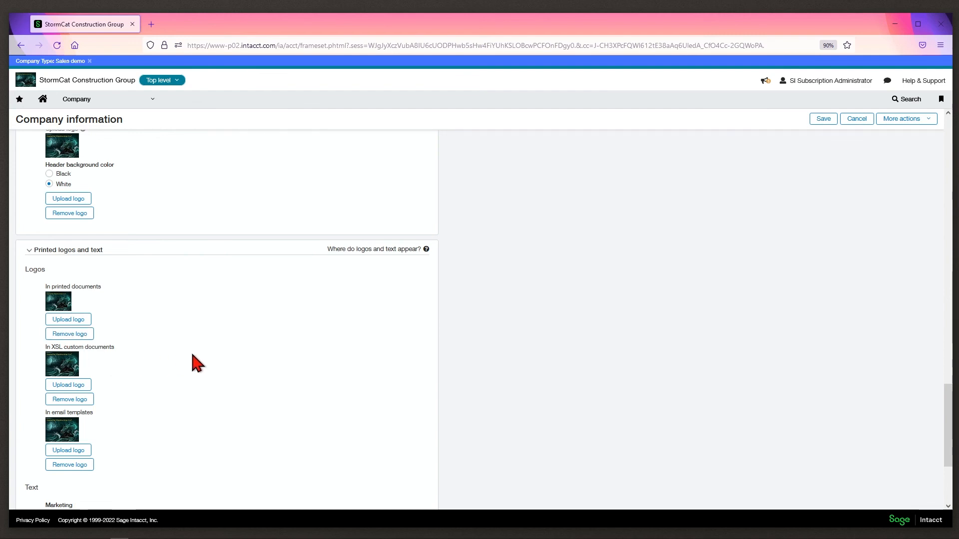
scroll(193, 352, "down", 2)
scroll(199, 346, "down", 4)
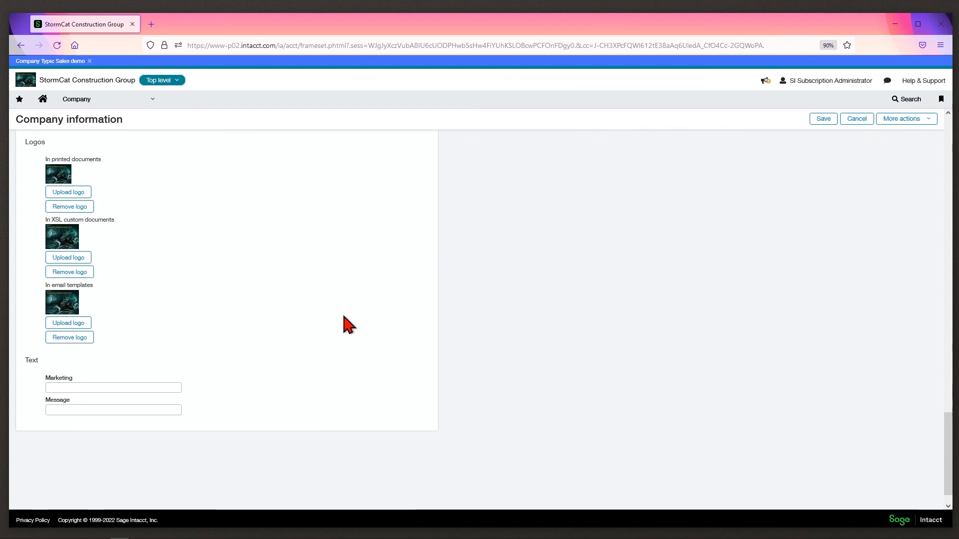
Look back over the company information from the printed logos to the administrative contact and legal address.
scroll(342, 321, "up", 6)
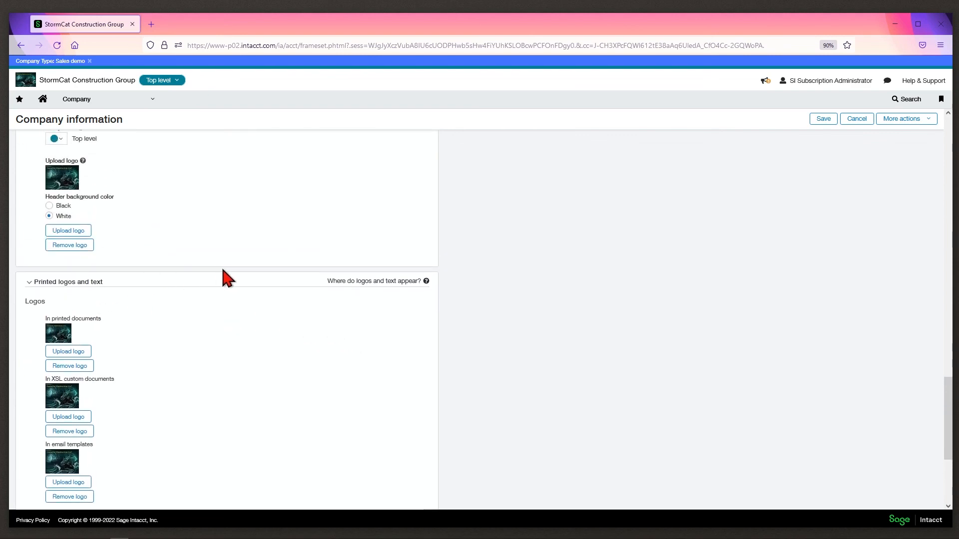
scroll(227, 272, "up", 12)
scroll(327, 284, "up", 13)
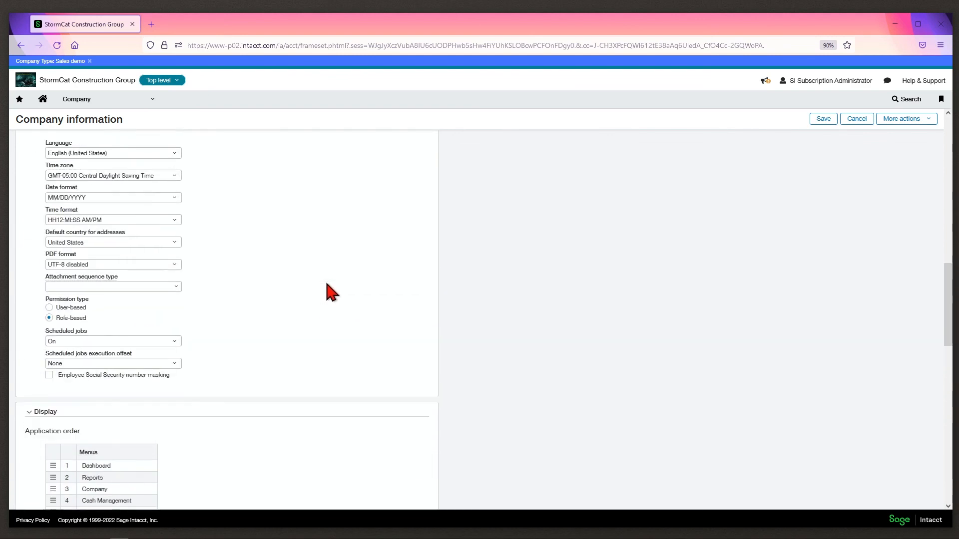
scroll(362, 232, "up", 12)
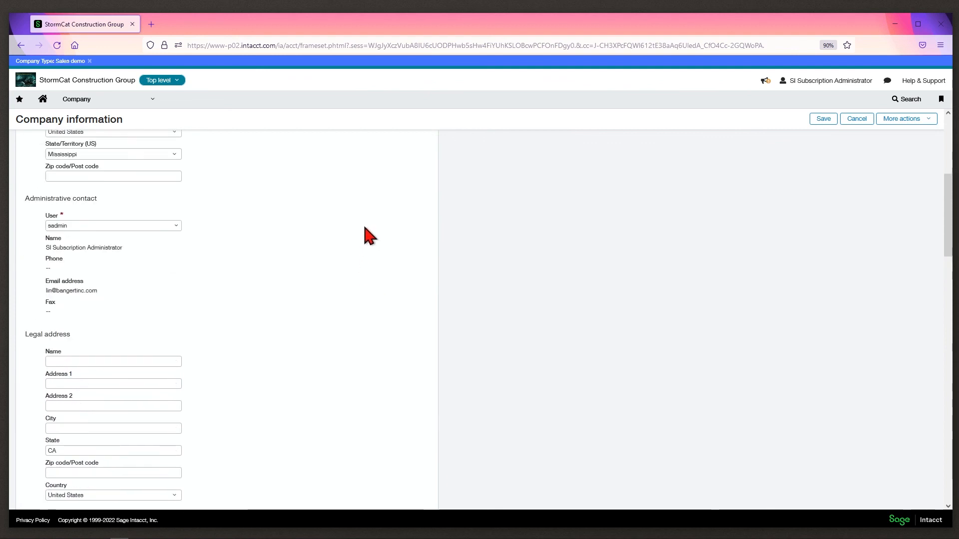